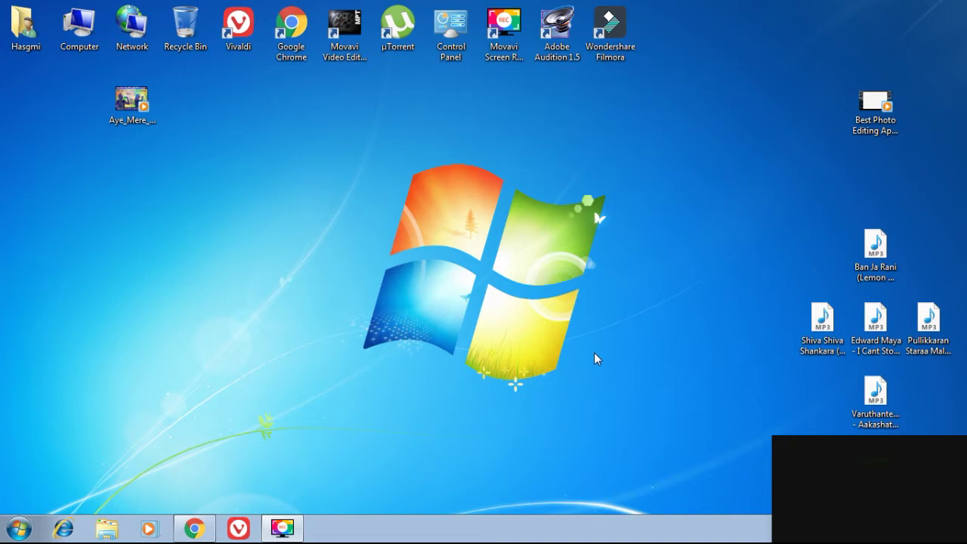
pyautogui.rightClick(317, 206)
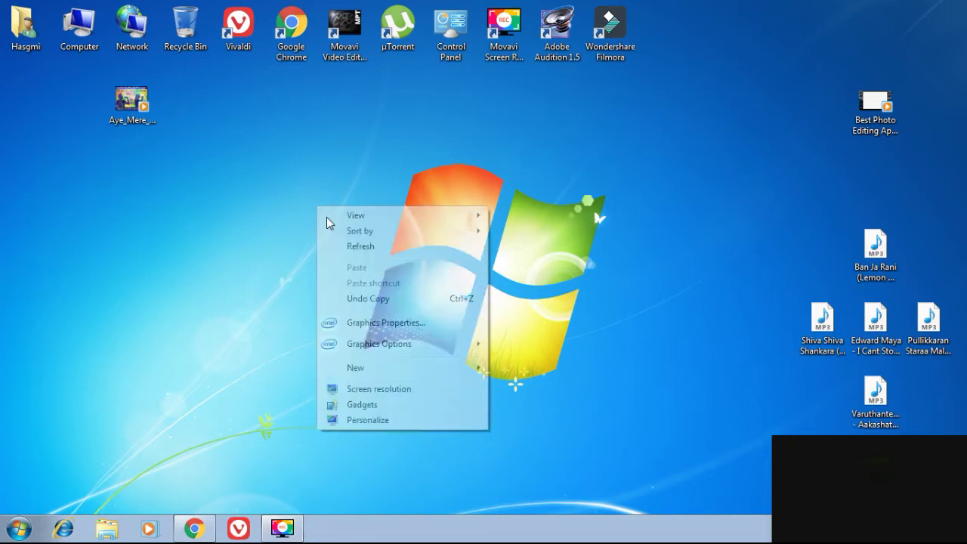
pyautogui.click(344, 249)
pyautogui.rightClick(317, 153)
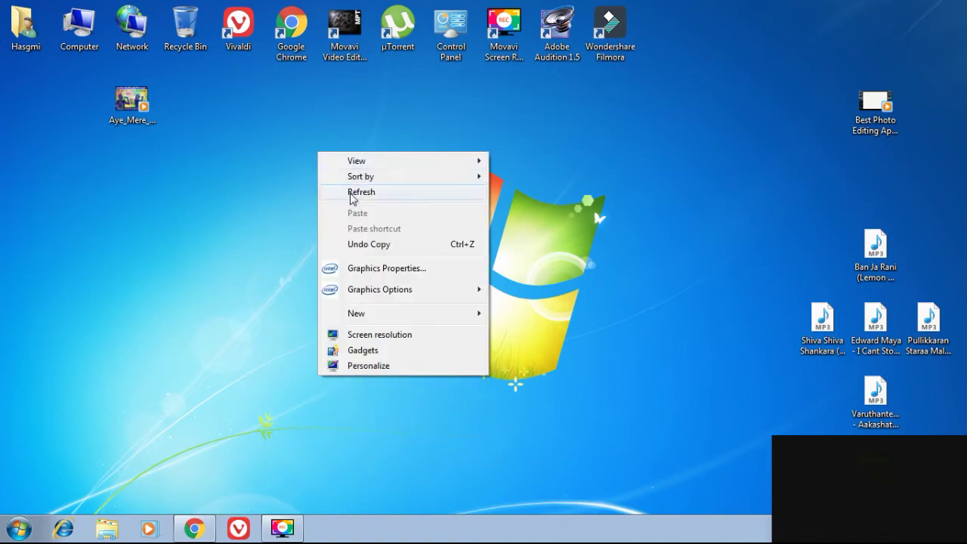
pyautogui.click(352, 195)
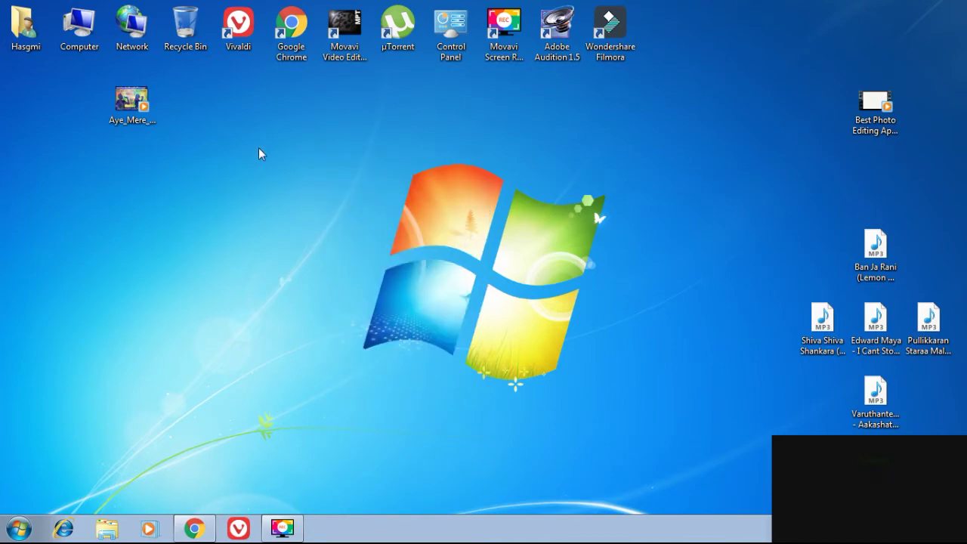
pyautogui.rightClick(260, 148)
pyautogui.click(300, 190)
pyautogui.rightClick(225, 120)
pyautogui.click(255, 159)
pyautogui.rightClick(192, 126)
pyautogui.click(217, 166)
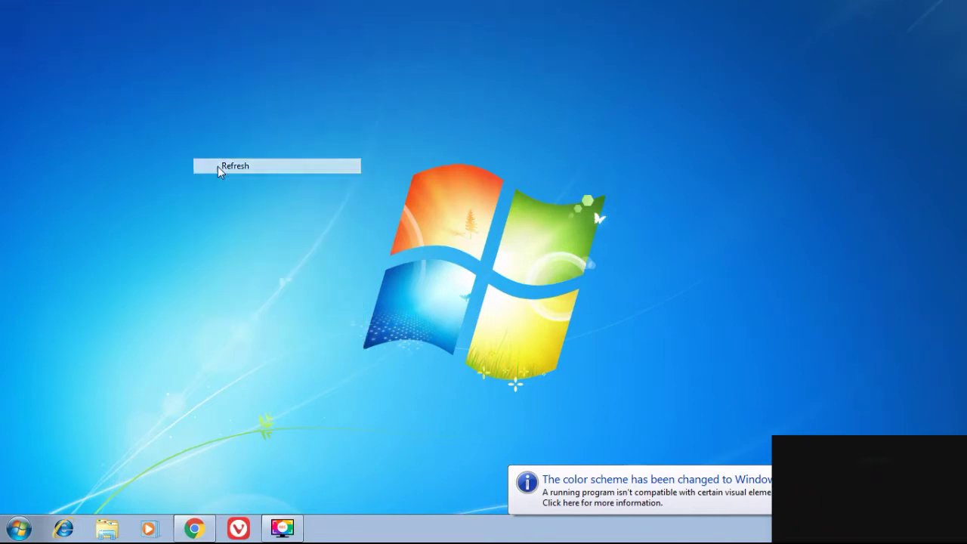
pyautogui.rightClick(220, 83)
pyautogui.click(244, 123)
pyautogui.rightClick(239, 99)
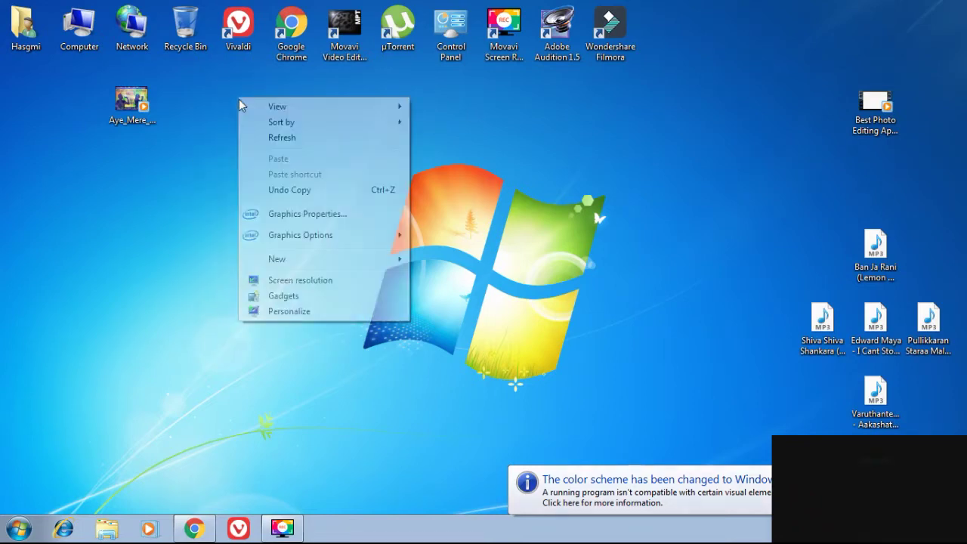
pyautogui.click(262, 136)
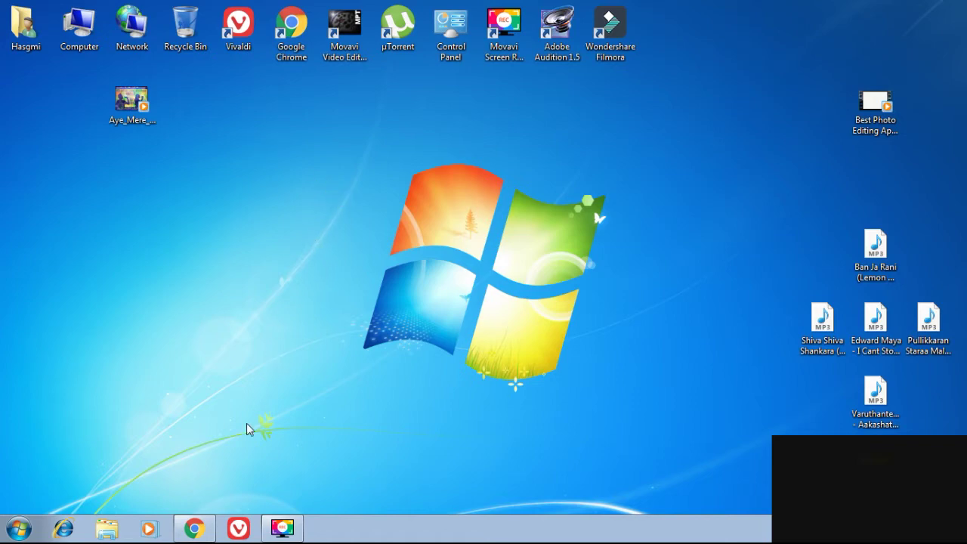
# Step: Switch to Chrome, search Google for "Stellar Phoenix Windows Data Recovery" and open the Stellar Phoenix Windows Data Recovery Pro result
pyautogui.click(195, 528)
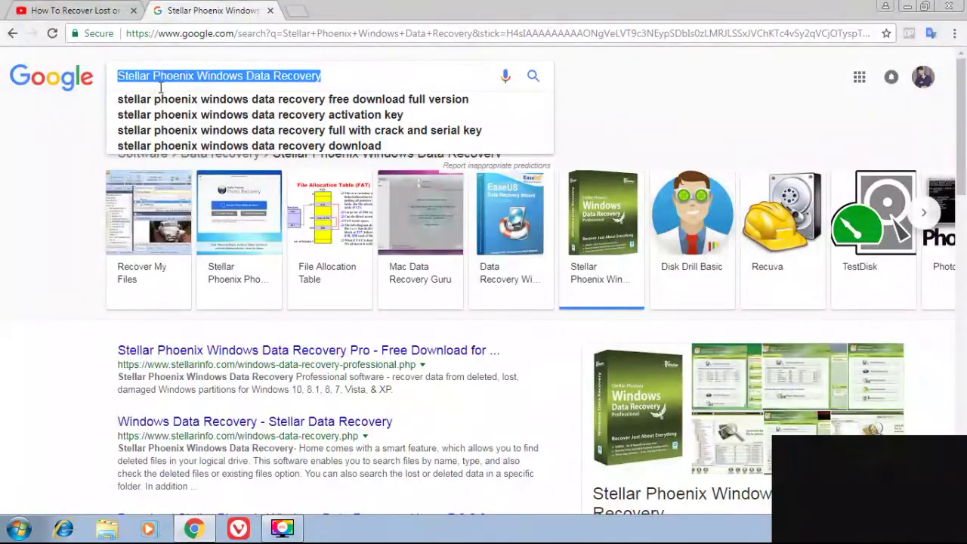
pyautogui.click(538, 78)
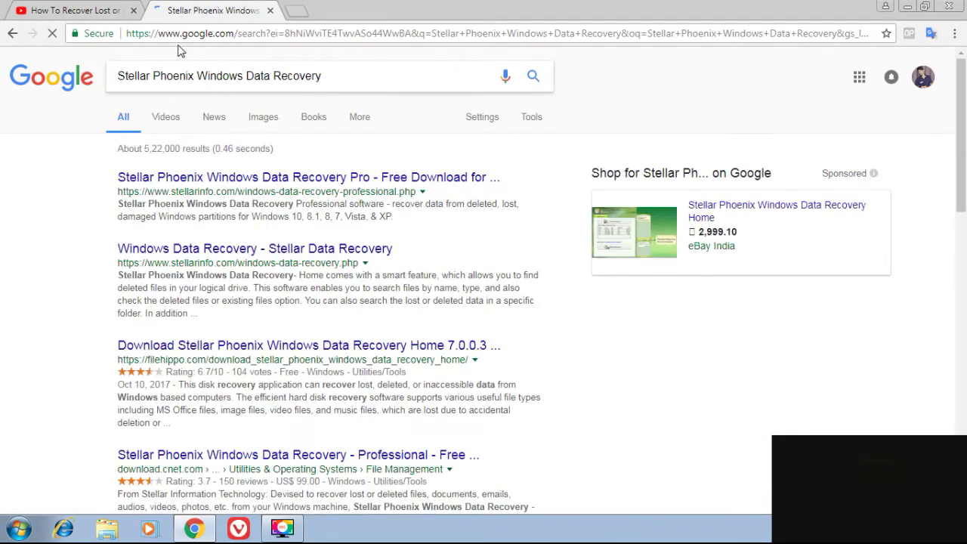
pyautogui.click(173, 179)
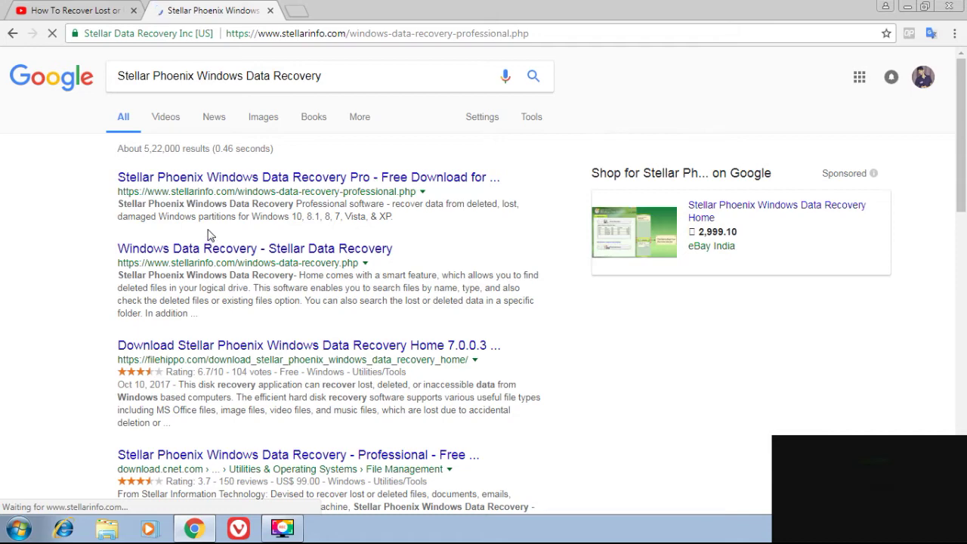
# Step: Download the free Stellar Phoenix Windows Data Recovery Professional installer and run it
pyautogui.scroll(-1, 297, 322)
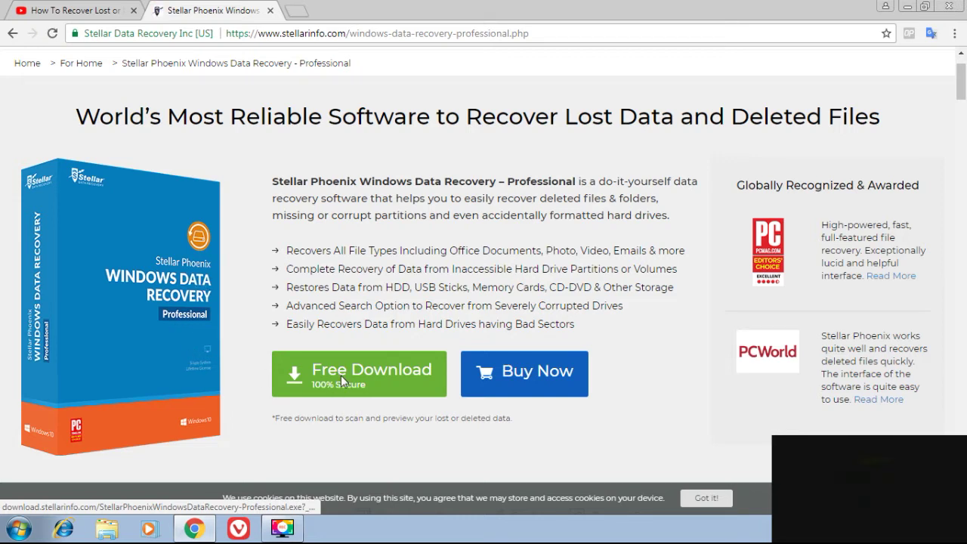
pyautogui.click(341, 376)
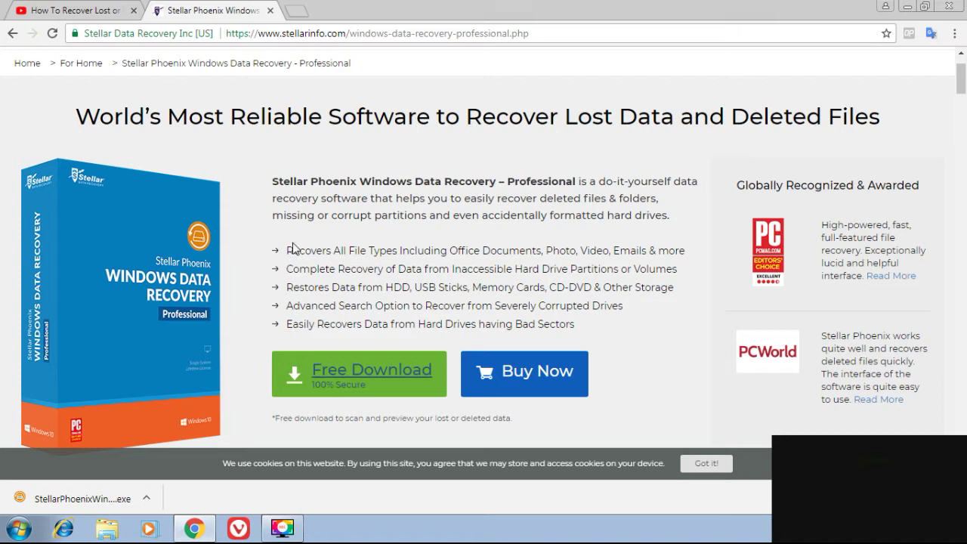
pyautogui.click(128, 503)
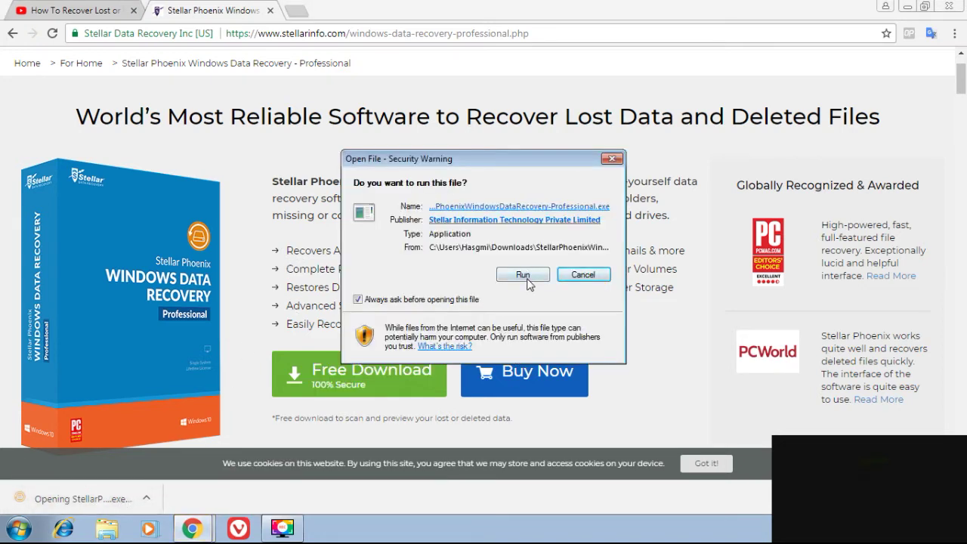
pyautogui.click(526, 275)
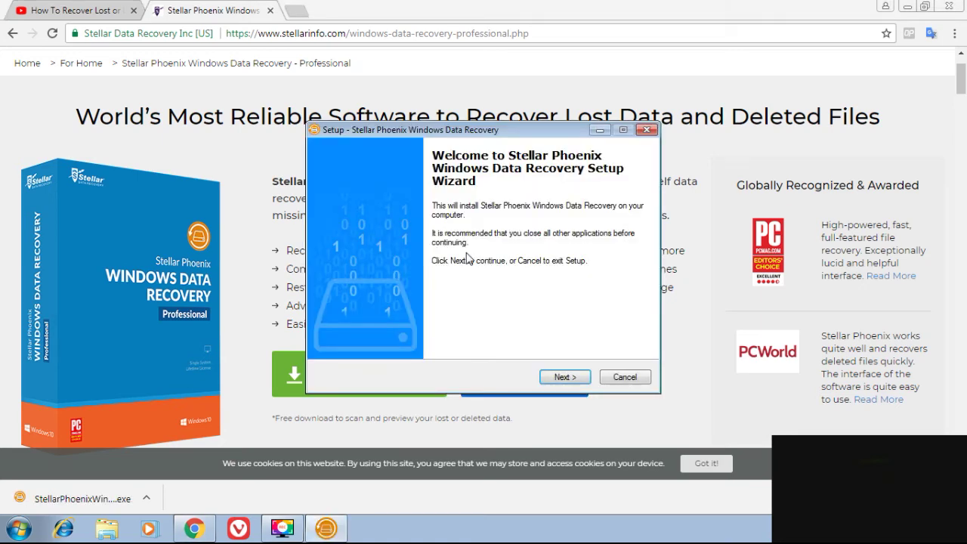
# Step: Accept the license agreement and install the program into C:\Program Files\Stellar Phoenix Windows Data Recovery with the default setup options
pyautogui.click(550, 377)
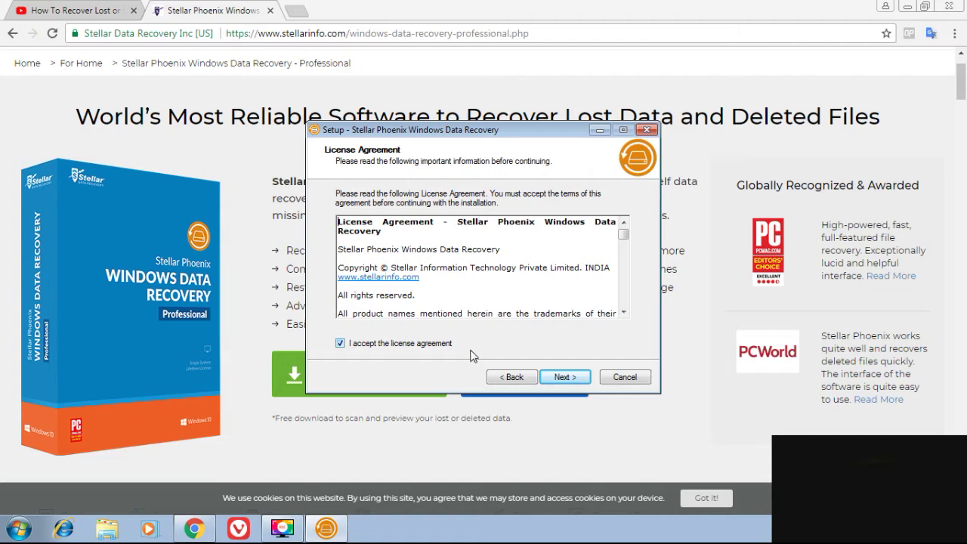
pyautogui.click(563, 377)
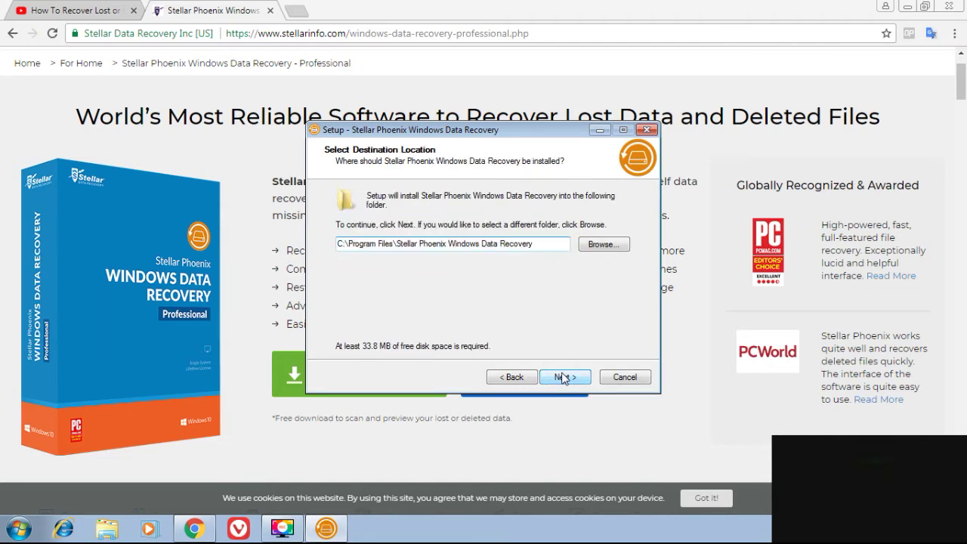
pyautogui.click(563, 378)
pyautogui.click(563, 377)
pyautogui.click(563, 377)
pyautogui.click(563, 377)
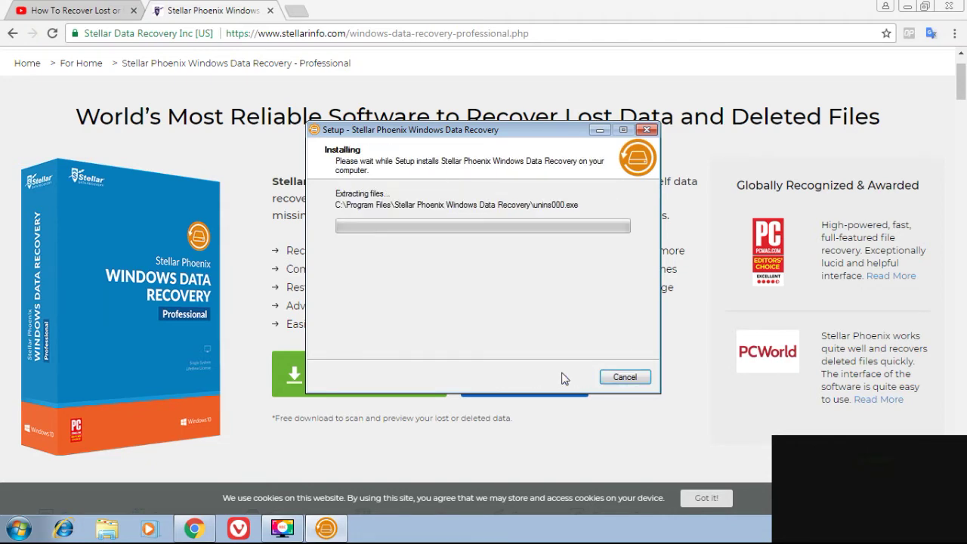
# Step: Close the browser and finish the setup with the option to launch Stellar Phoenix Windows Data Recovery enabled
pyautogui.click(808, 79)
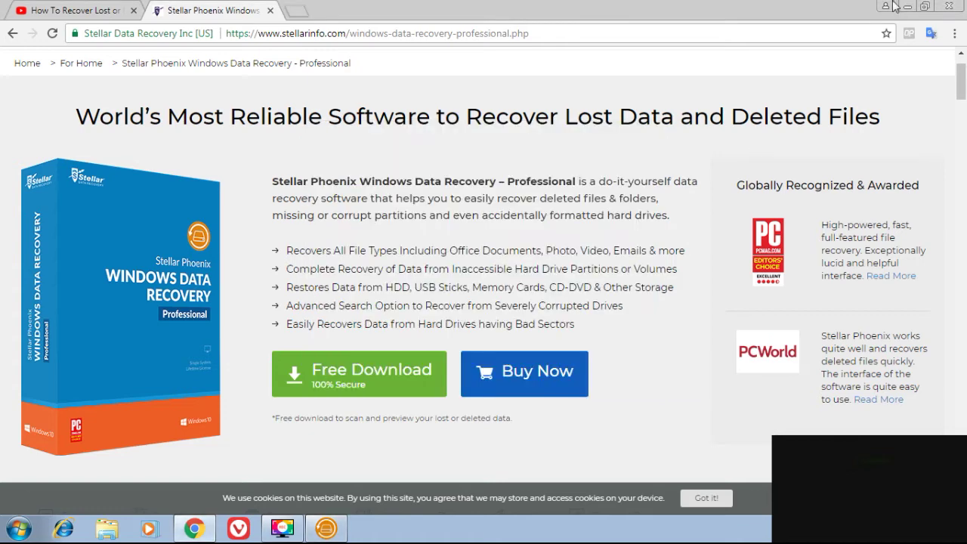
pyautogui.click(949, 6)
pyautogui.rightClick(251, 165)
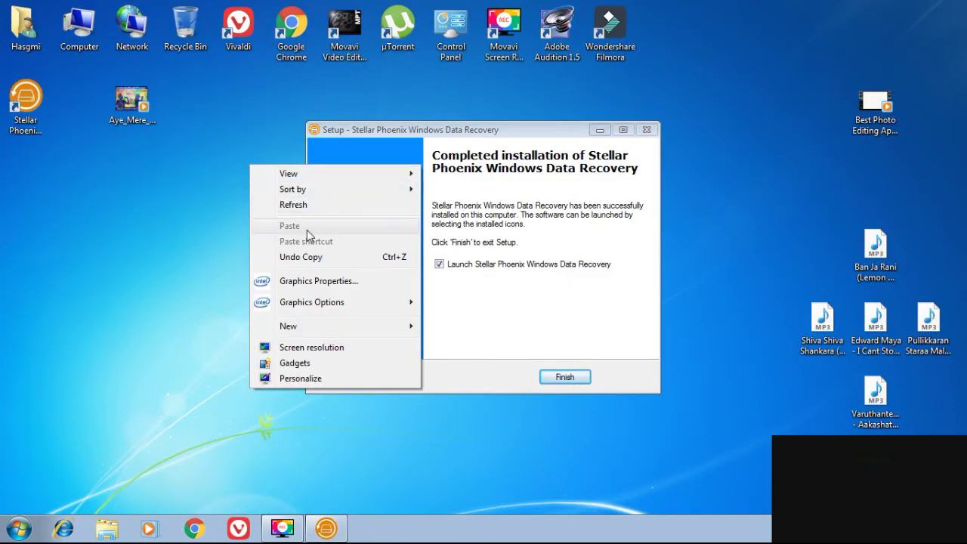
pyautogui.click(299, 206)
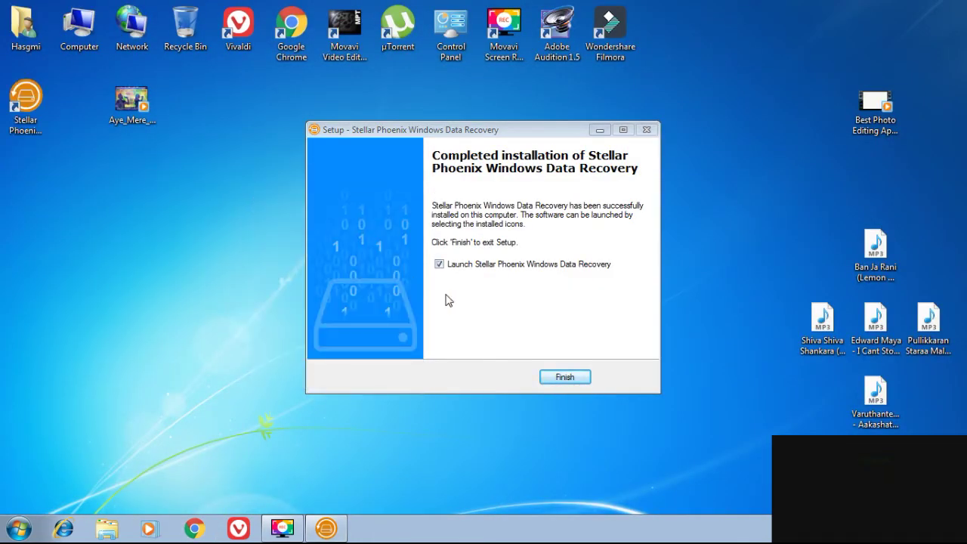
pyautogui.click(566, 381)
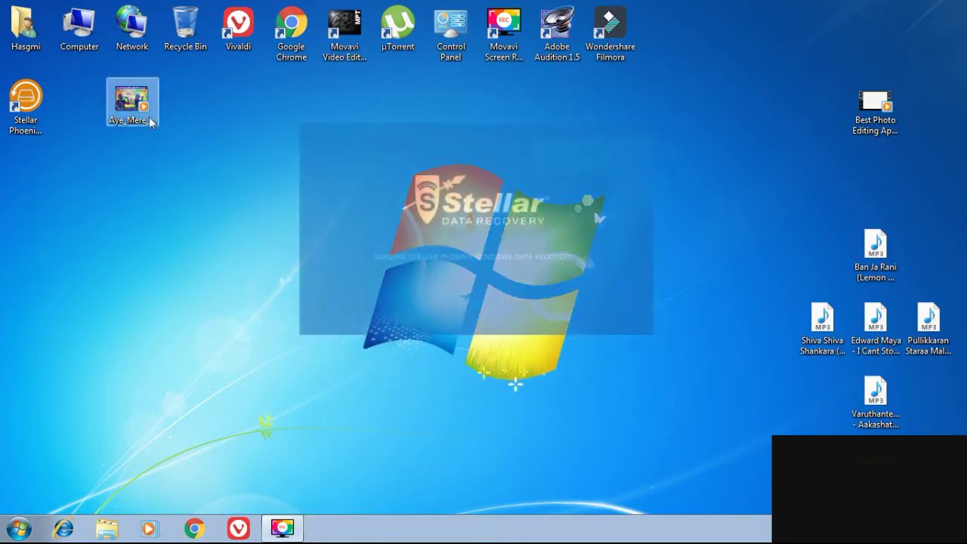
pyautogui.rightClick(208, 207)
pyautogui.click(231, 235)
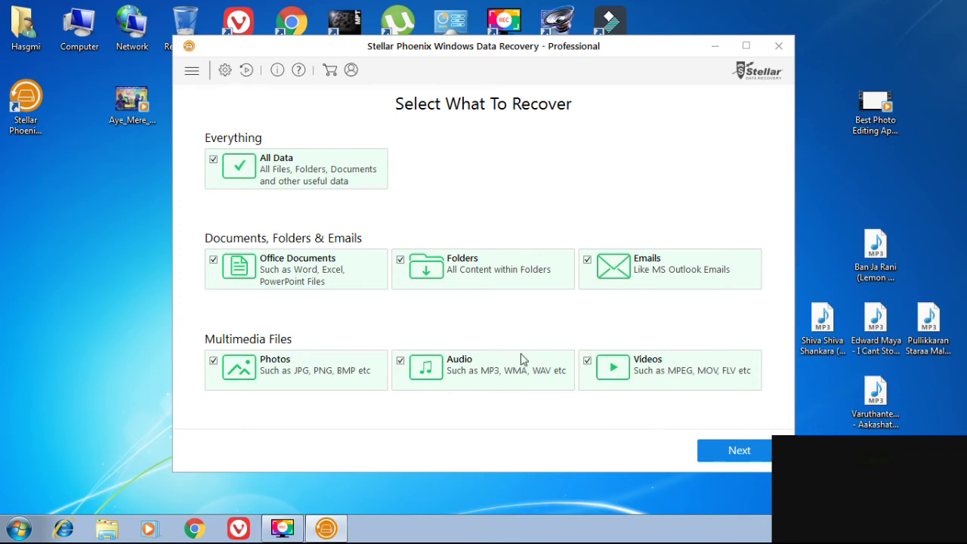
# Step: Scan New Volume (G:) for all data types without Deep Scan and review the list of found files
pyautogui.click(724, 454)
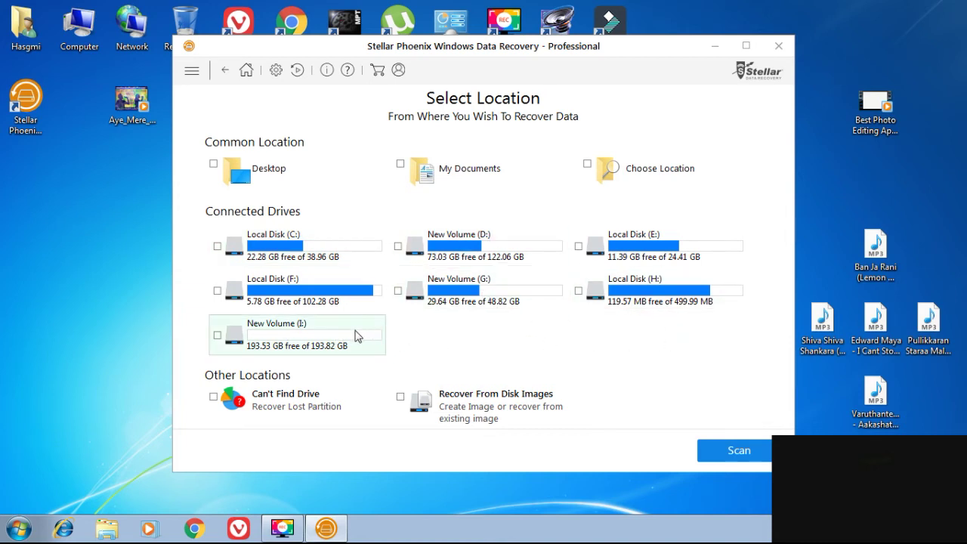
pyautogui.click(466, 292)
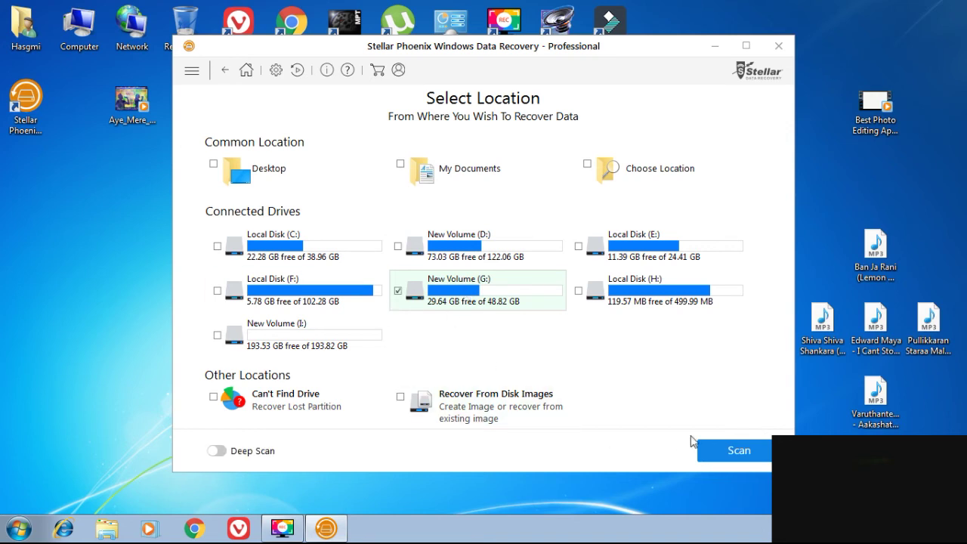
pyautogui.click(730, 451)
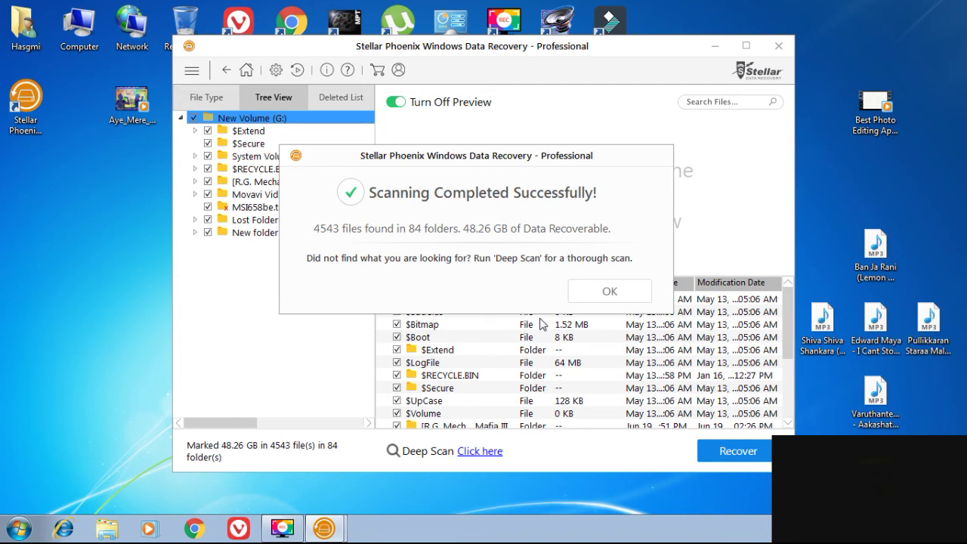
pyautogui.click(636, 289)
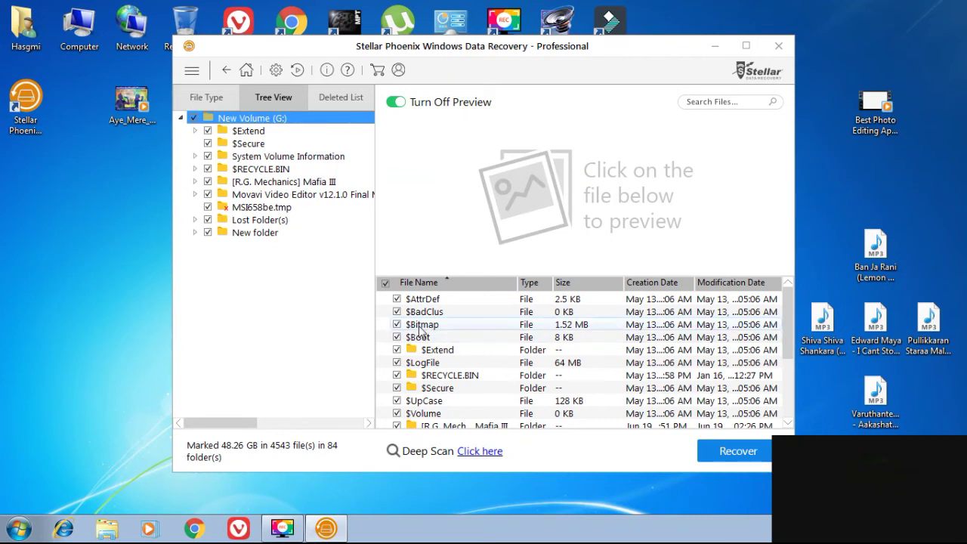
pyautogui.scroll(-1, 421, 333)
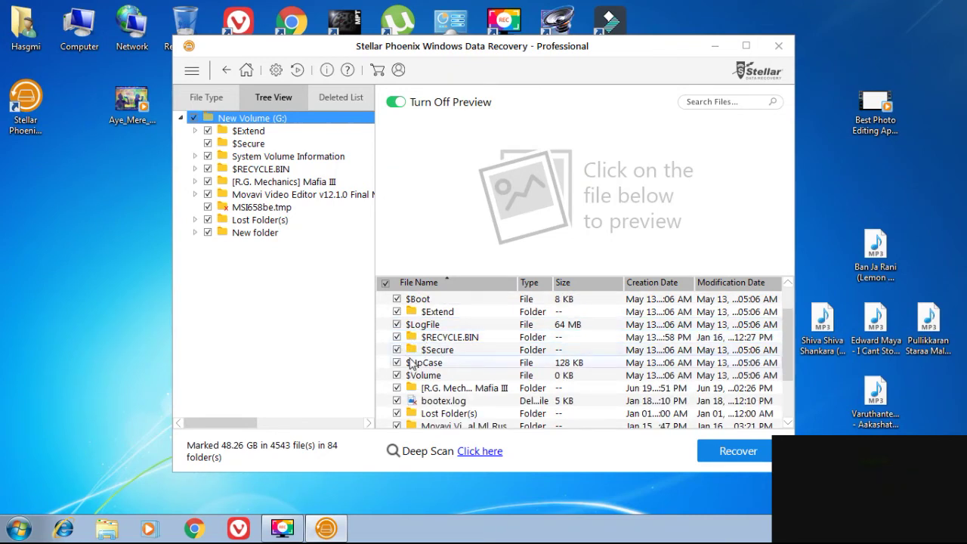
pyautogui.scroll(-1, 407, 403)
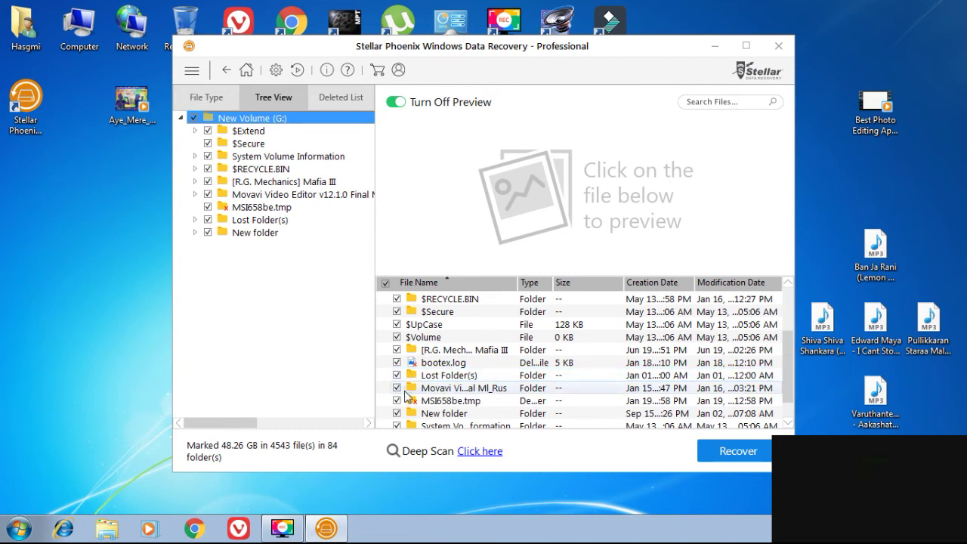
pyautogui.scroll(-1, 406, 394)
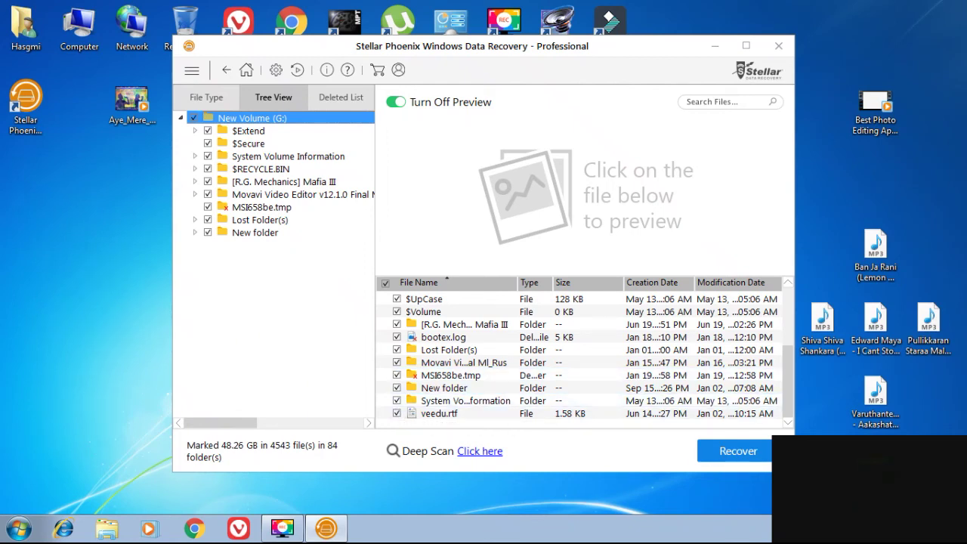
pyautogui.click(778, 47)
pyautogui.click(467, 289)
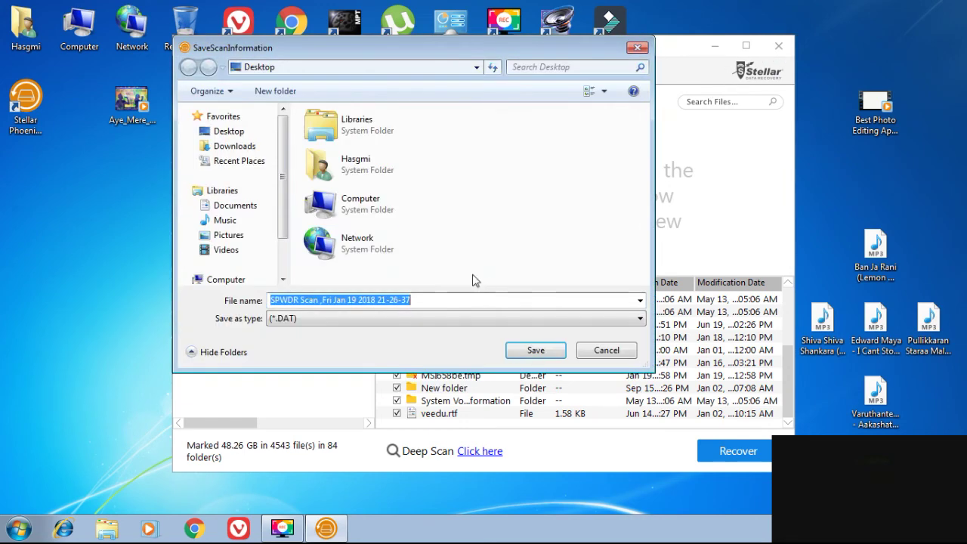
pyautogui.click(593, 352)
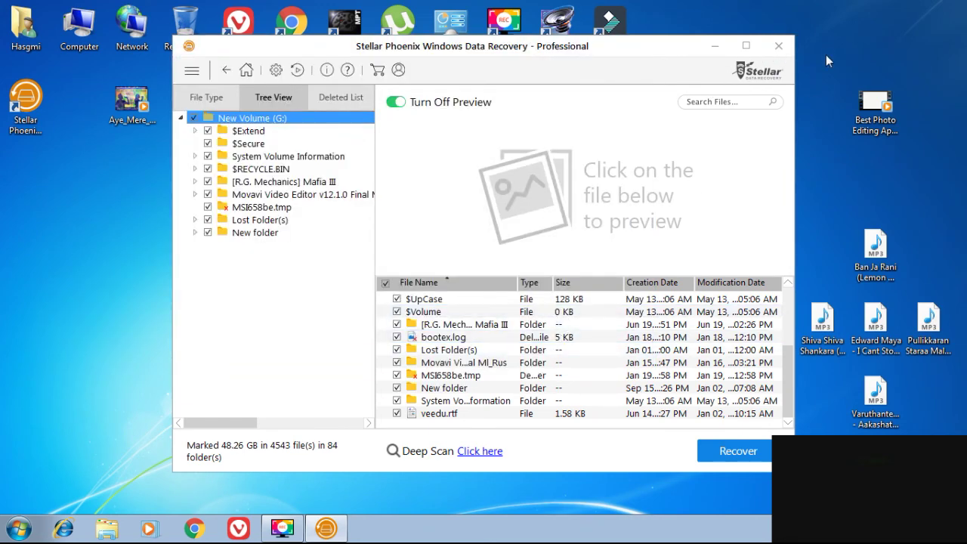
# Step: Close the recovery program without saving the scan information
pyautogui.click(779, 46)
pyautogui.click(590, 287)
pyautogui.rightClick(353, 248)
pyautogui.click(376, 283)
pyautogui.rightClick(136, 218)
pyautogui.click(169, 252)
pyautogui.rightClick(145, 183)
pyautogui.click(31, 122)
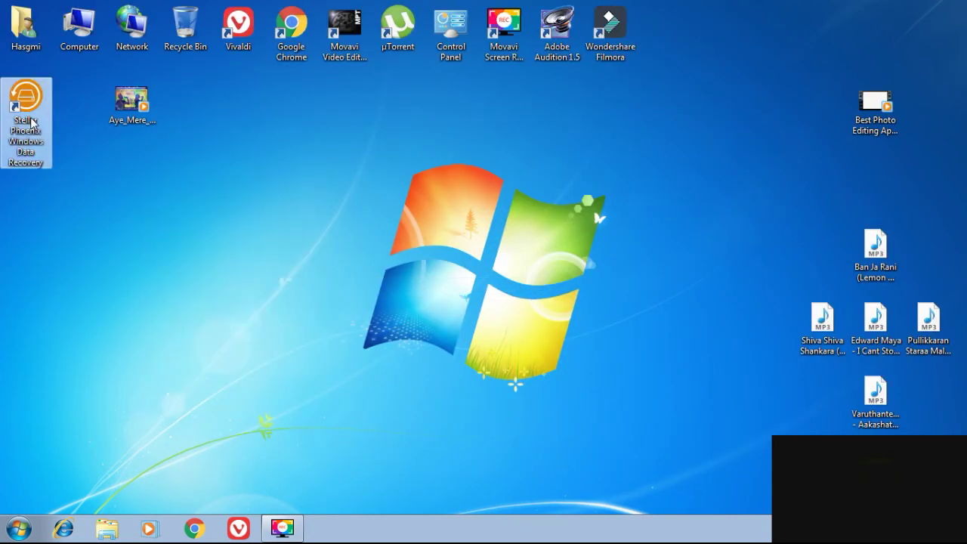
pyautogui.rightClick(177, 165)
pyautogui.click(201, 207)
pyautogui.rightClick(193, 151)
pyautogui.click(213, 190)
pyautogui.rightClick(210, 154)
pyautogui.click(226, 192)
pyautogui.rightClick(227, 139)
pyautogui.click(245, 173)
# Step: Move the Stellar Phoenix Windows Data Recovery desktop shortcut below the Recycle Bin, beside the Aye_Mere video, and refresh the desktop
pyautogui.moveTo(26, 99); pyautogui.dragTo(176, 153)
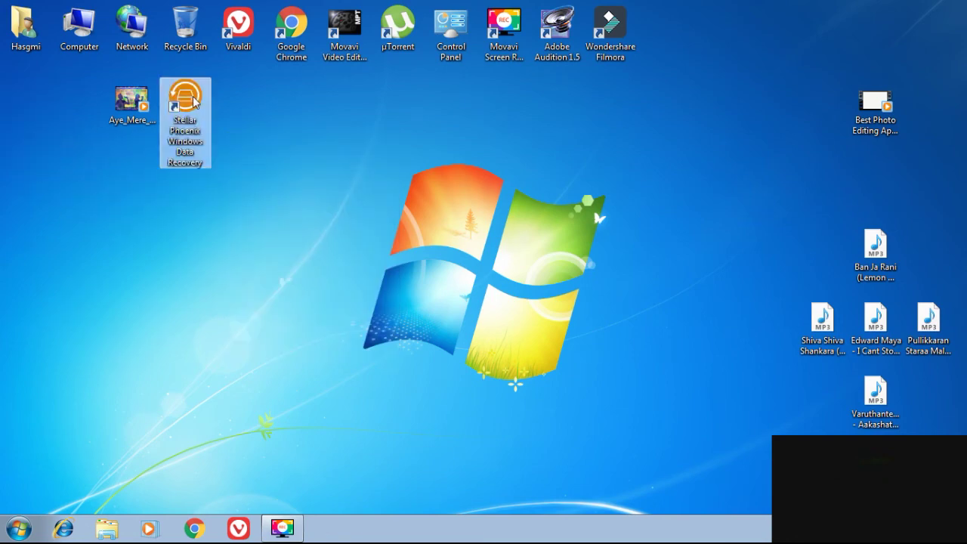
pyautogui.rightClick(364, 121)
pyautogui.click(374, 156)
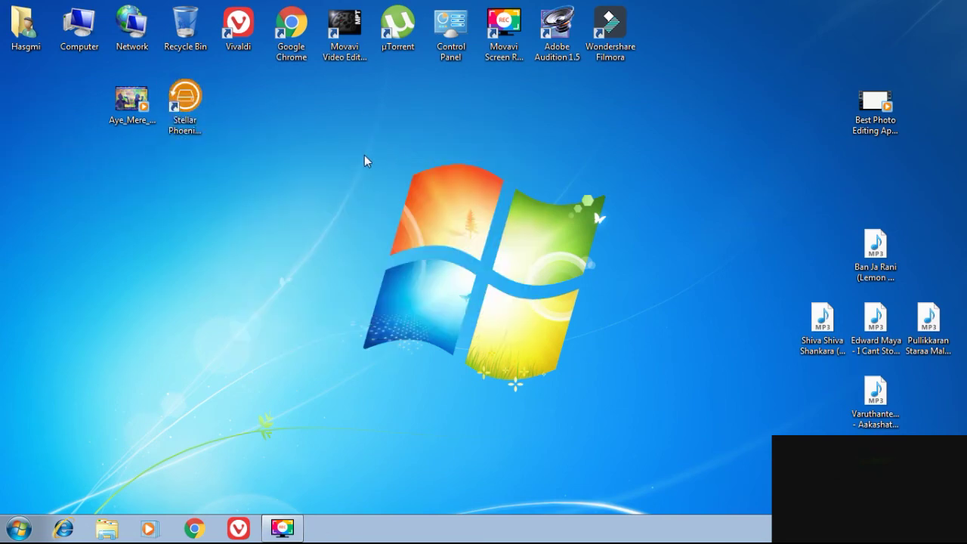
pyautogui.rightClick(290, 139)
pyautogui.click(318, 178)
pyautogui.rightClick(297, 125)
pyautogui.click(316, 173)
pyautogui.rightClick(304, 128)
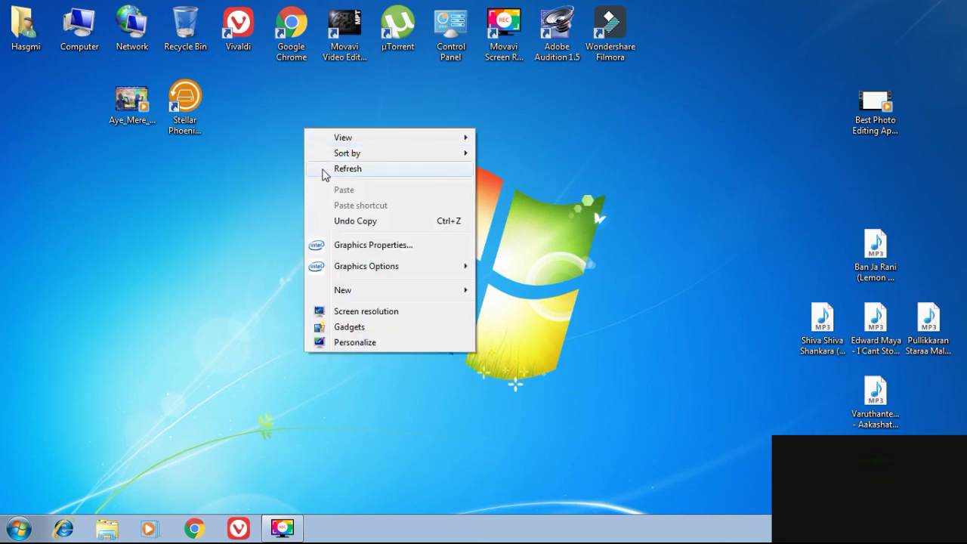
pyautogui.click(322, 168)
pyautogui.rightClick(317, 144)
pyautogui.click(334, 186)
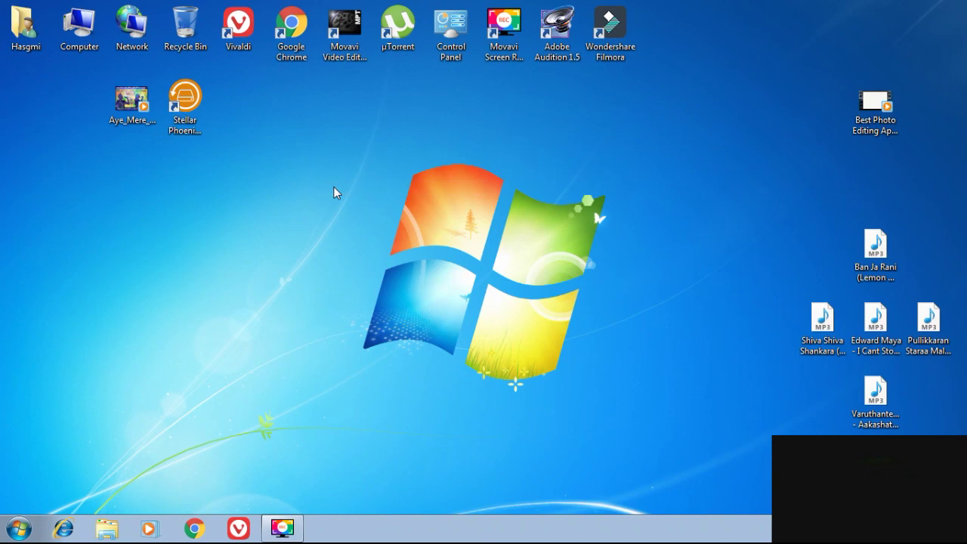
pyautogui.rightClick(327, 148)
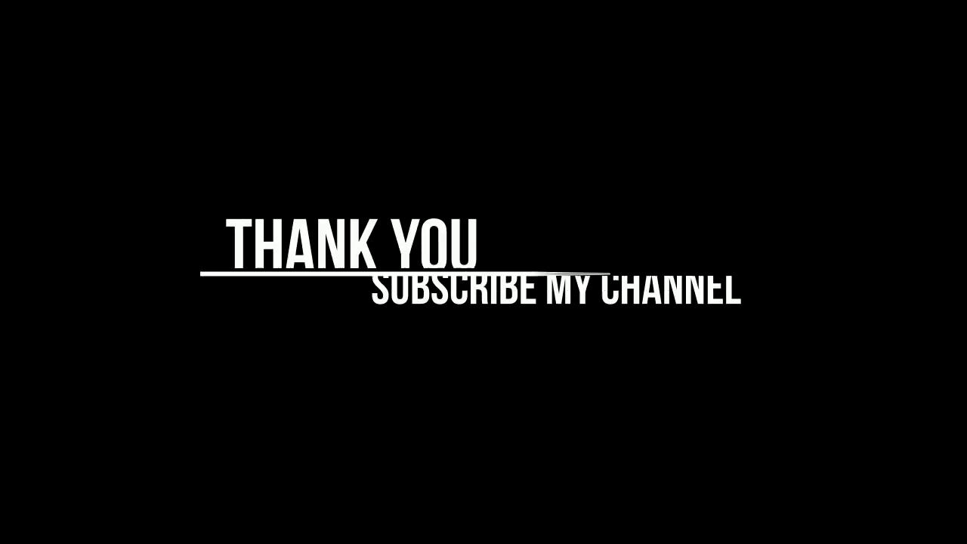